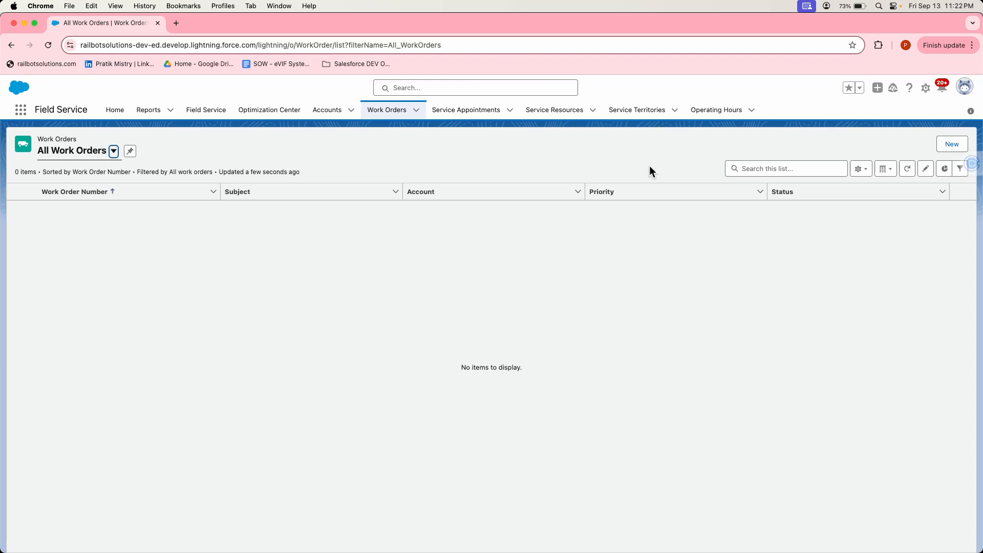
# Start a new Preventive Maintenance work order with service territory Washington DC and work type Preventive Maintenance, leaving its status at New
pyautogui.click(948, 144)
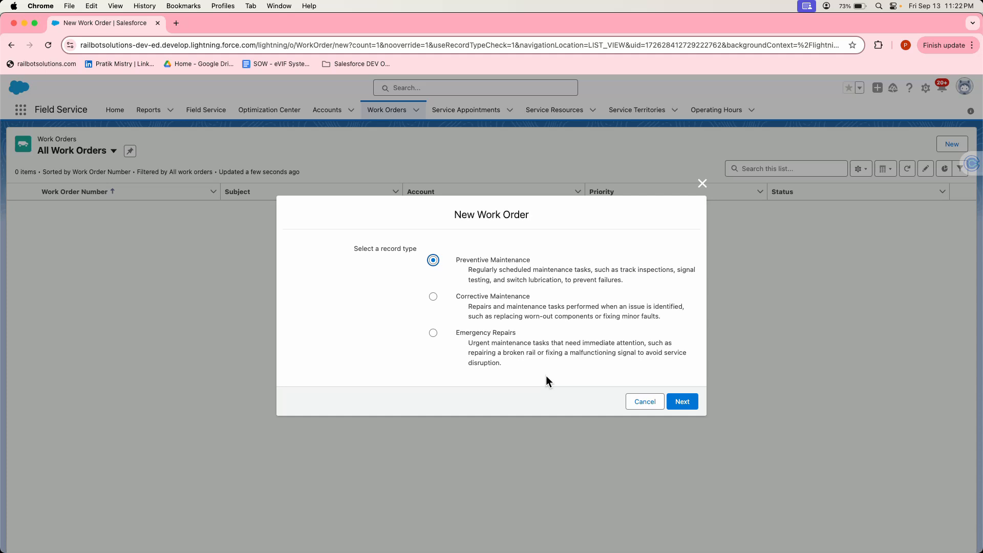
pyautogui.click(682, 402)
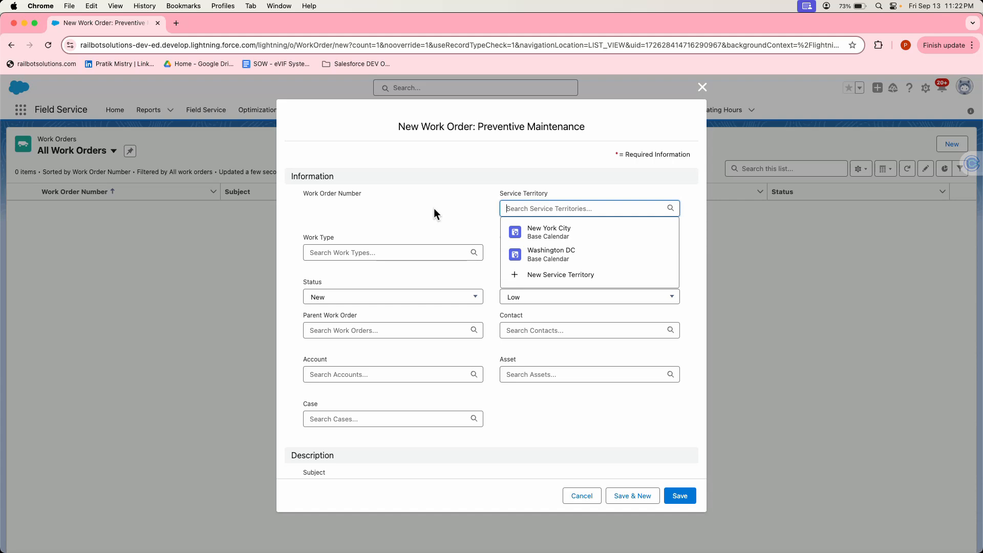
pyautogui.click(567, 253)
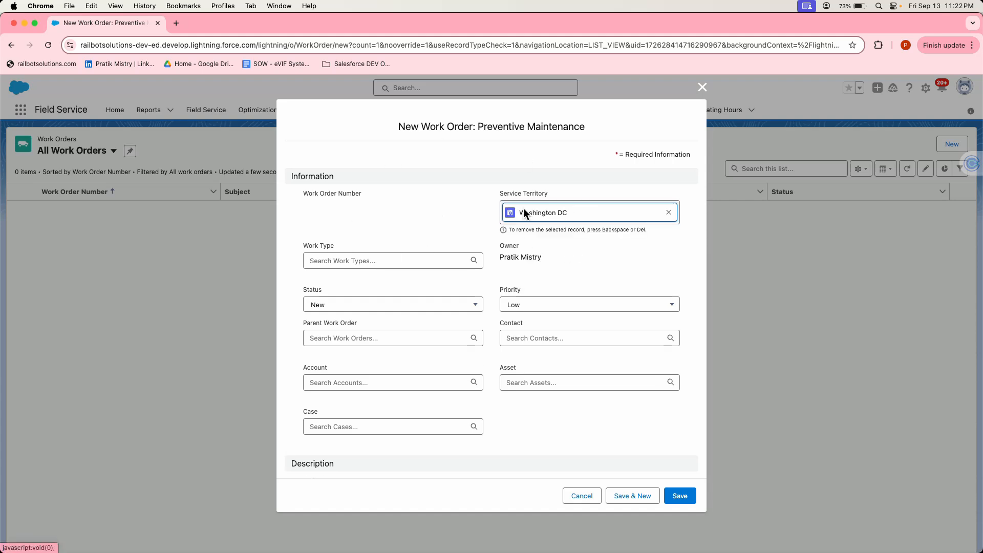
pyautogui.click(347, 262)
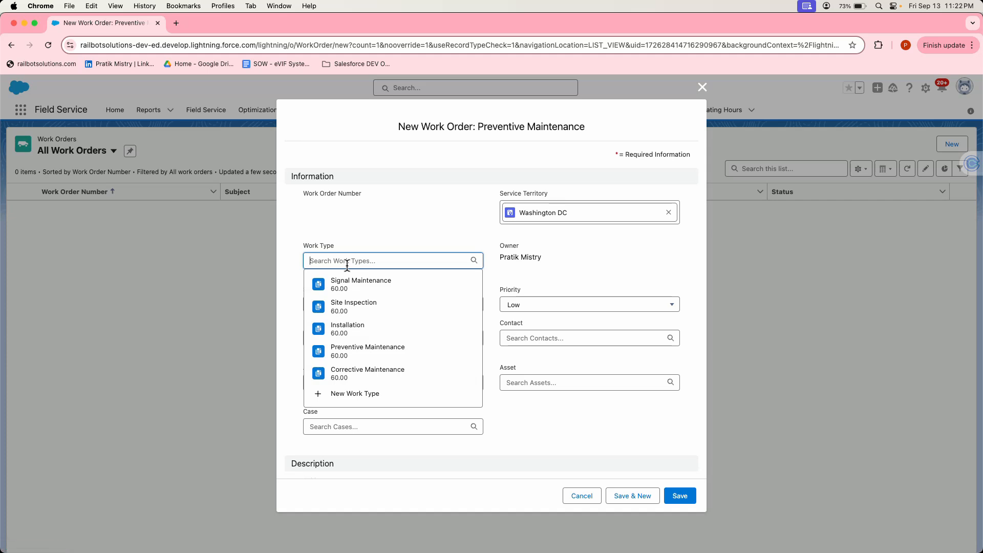
pyautogui.click(367, 351)
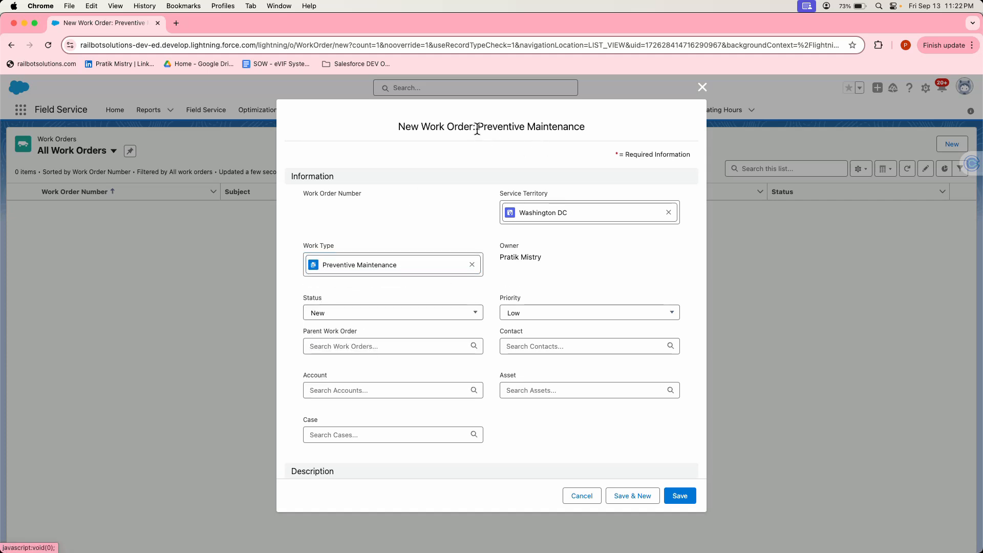
pyautogui.moveTo(476, 131); pyautogui.dragTo(575, 134)
pyautogui.scroll(-2, 464, 349)
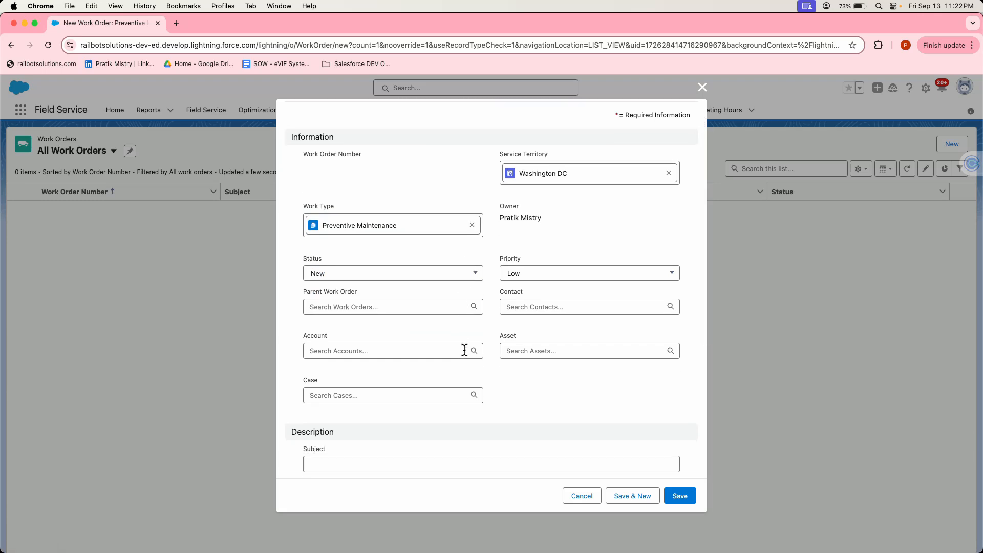
pyautogui.click(316, 275)
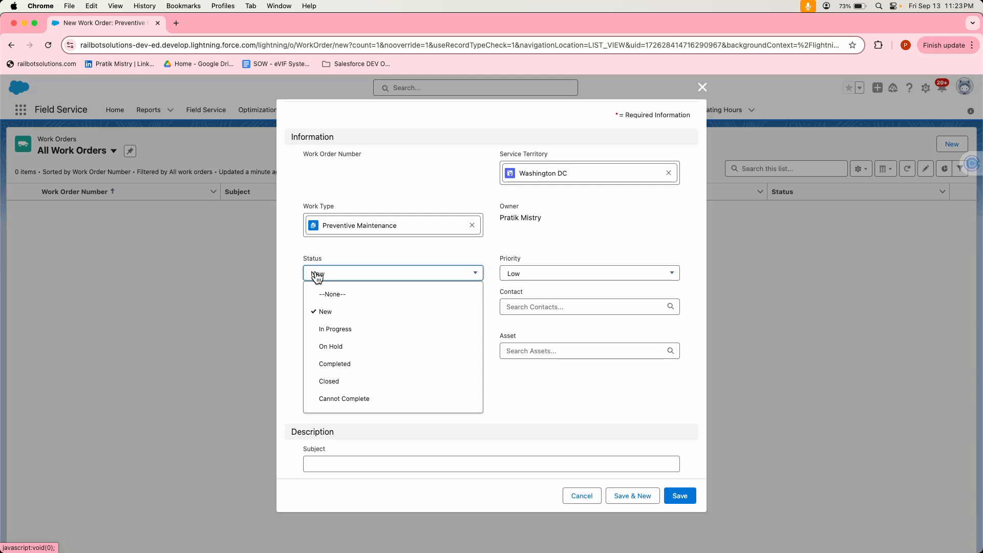
pyautogui.click(374, 250)
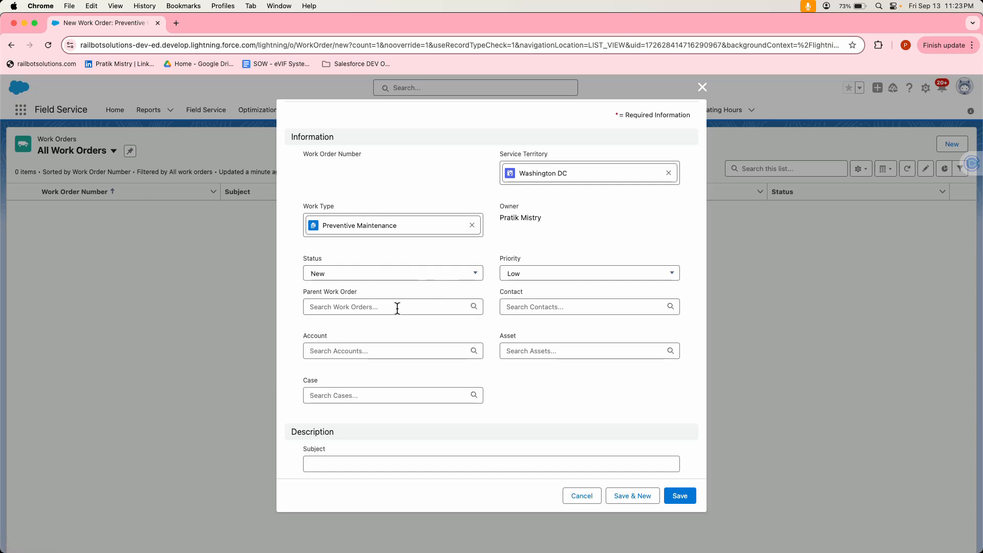
# Start a new contact from the work order's contact lookup and enter the contact's first and last name
pyautogui.click(528, 306)
pyautogui.click(527, 328)
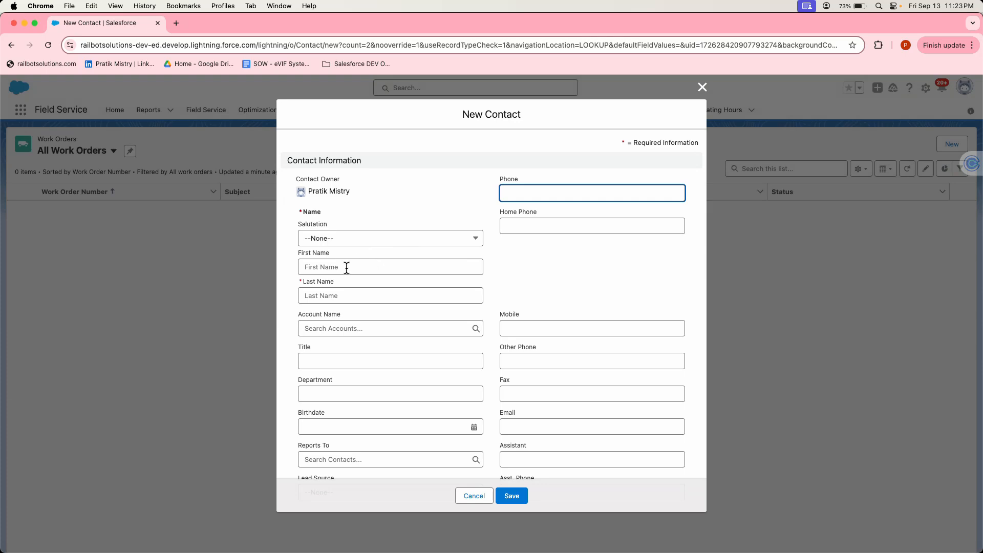
pyautogui.click(345, 267)
pyautogui.press('Down')
pyautogui.press('Return')
pyautogui.press('Tab')
pyautogui.write('Mistry')
pyautogui.press('Tab')
pyautogui.press('Tab')
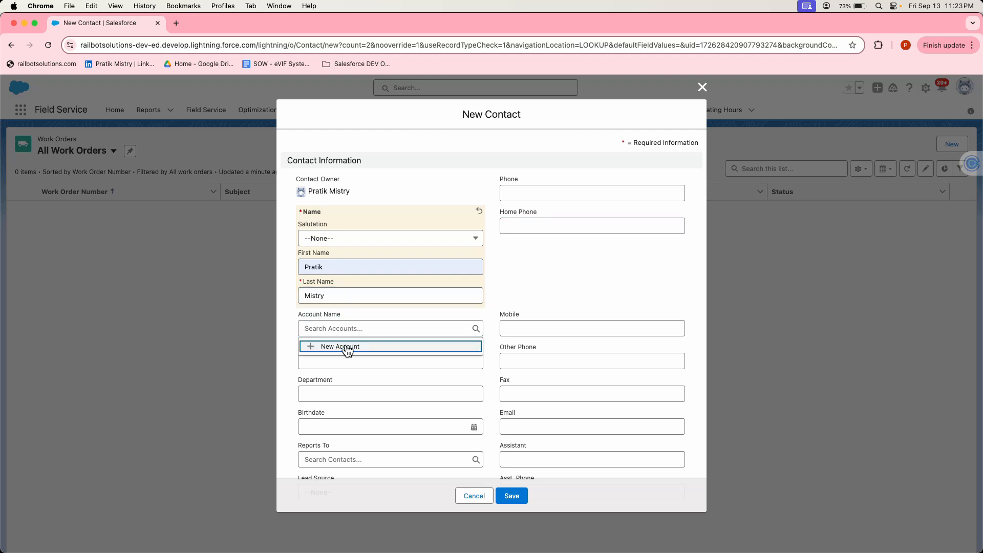
# Start a new account from the contact's account lookup and name it Railbot Solutions
pyautogui.click(346, 351)
pyautogui.click(361, 225)
pyautogui.write('R')
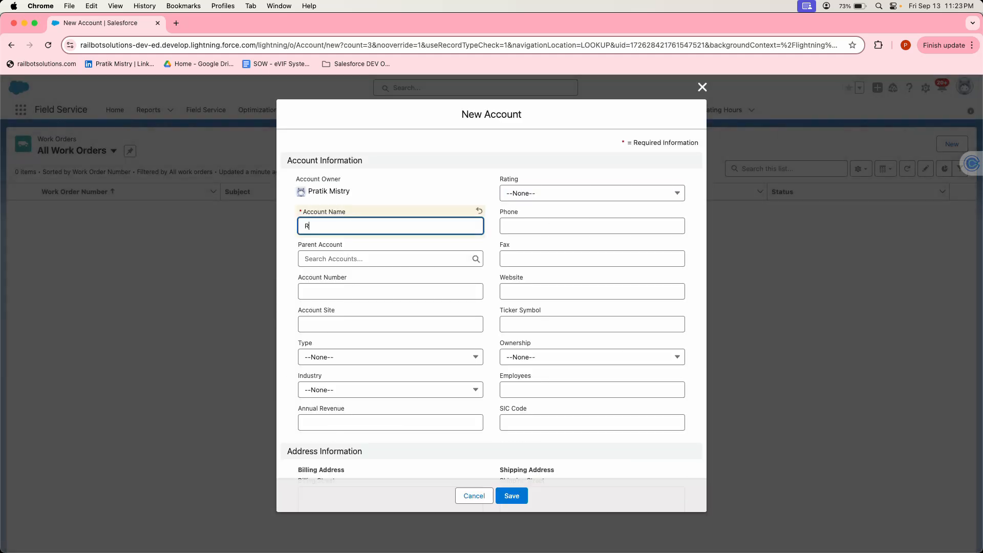
pyautogui.write('ailbot Solutions')
pyautogui.press('Tab')
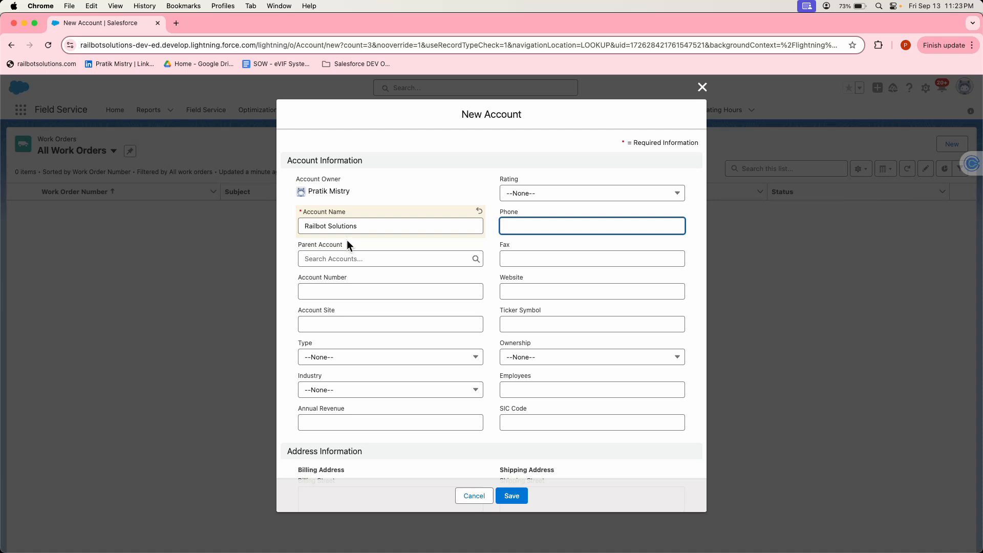
# Fill in the new account's billing street, city, state and postal code
pyautogui.click(350, 256)
pyautogui.scroll(-5, 512, 302)
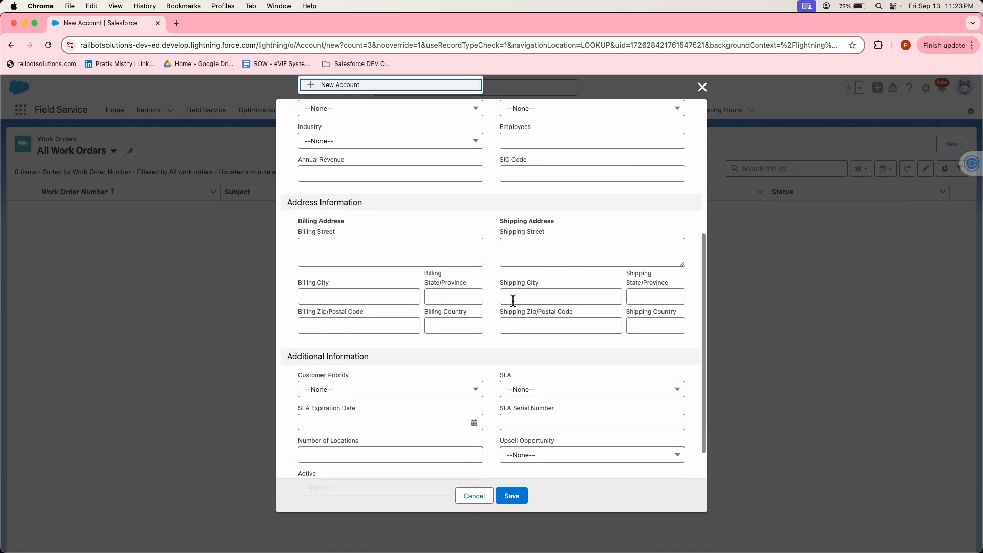
pyautogui.click(403, 246)
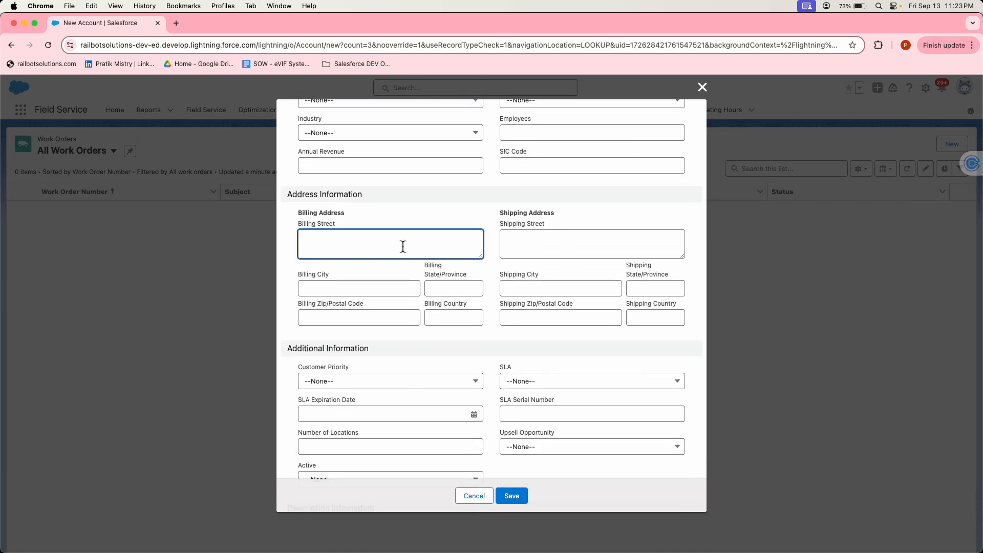
pyautogui.write('1001 Main Street')
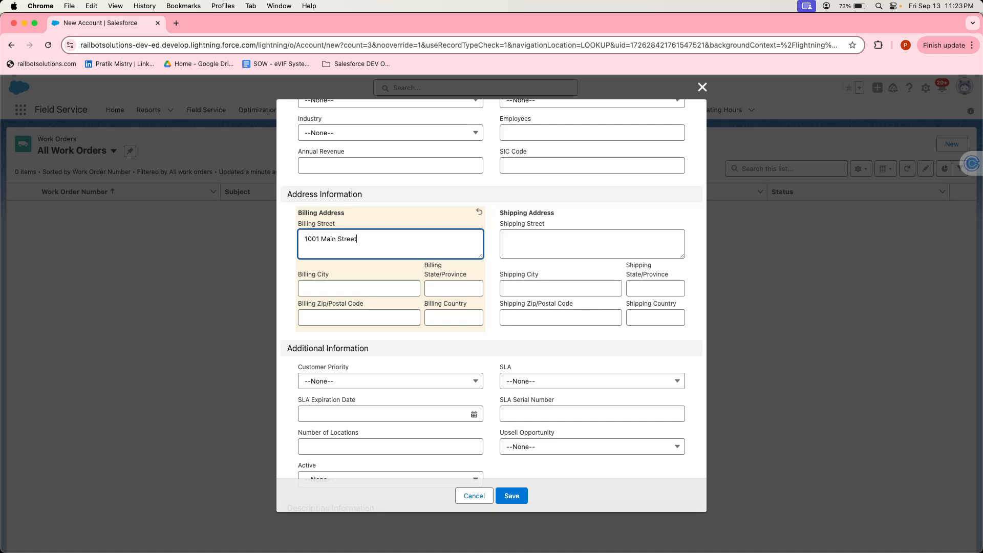
pyautogui.click(383, 285)
pyautogui.write('Washington DC')
pyautogui.press('BackSpace')
pyautogui.press('BackSpace')
pyautogui.press('Tab')
pyautogui.write('Dc')
pyautogui.press('Tab')
pyautogui.write('20001')
pyautogui.press('Tab')
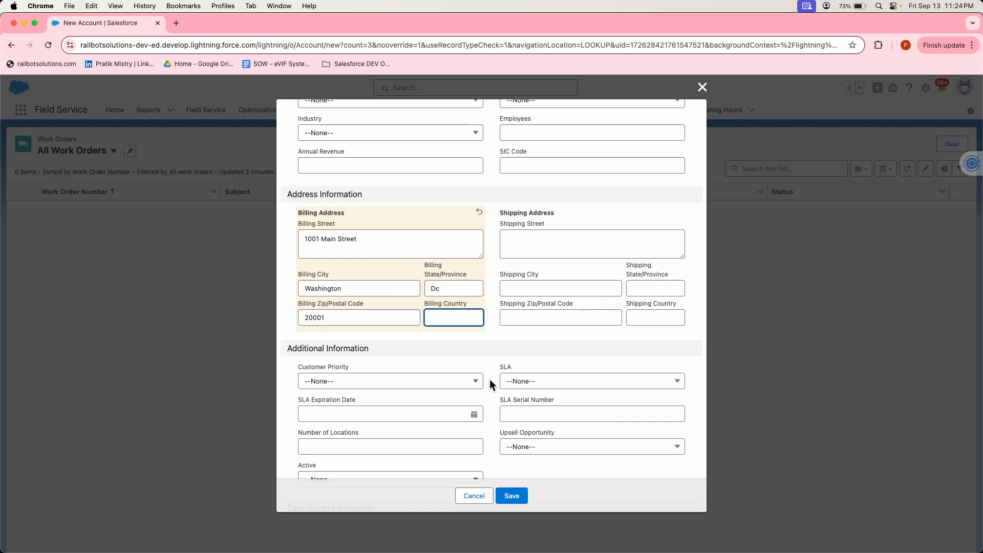
# Set the account's customer priority to High and save the account
pyautogui.scroll(-3, 490, 380)
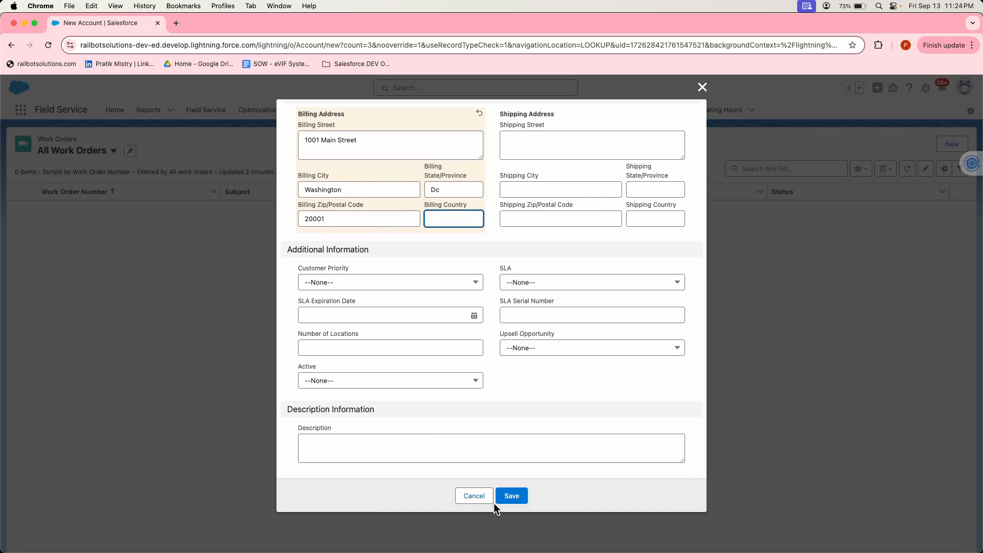
pyautogui.click(383, 282)
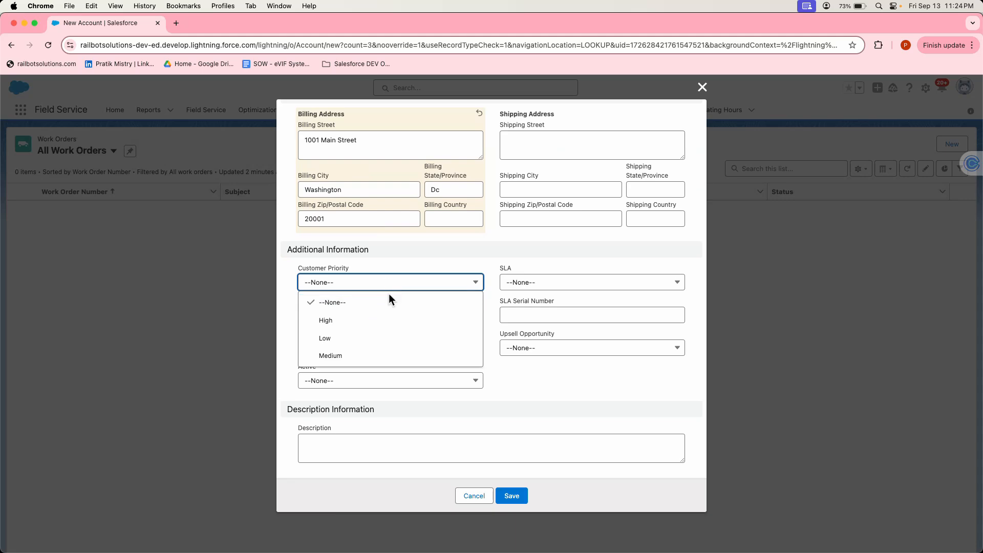
pyautogui.click(377, 321)
pyautogui.click(388, 384)
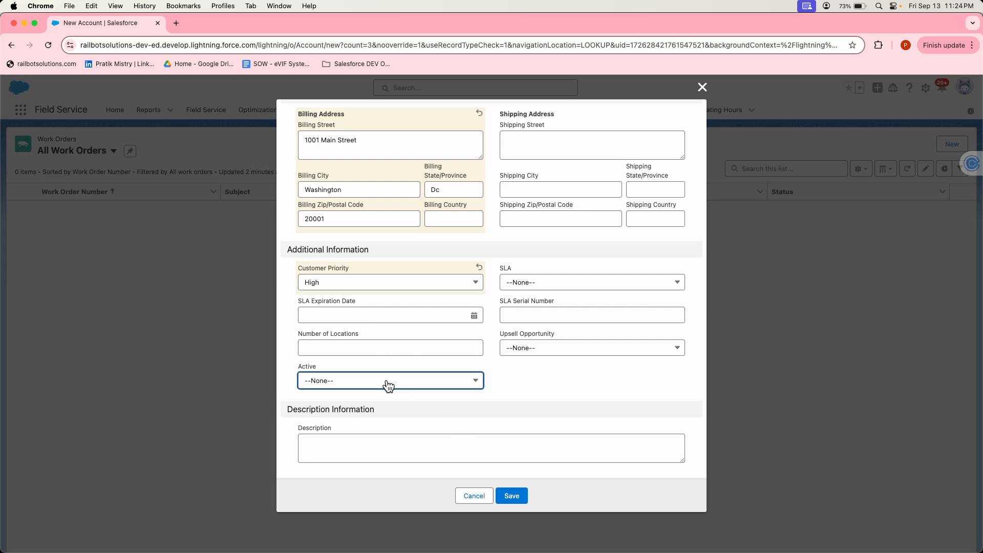
pyautogui.click(388, 385)
pyautogui.click(518, 496)
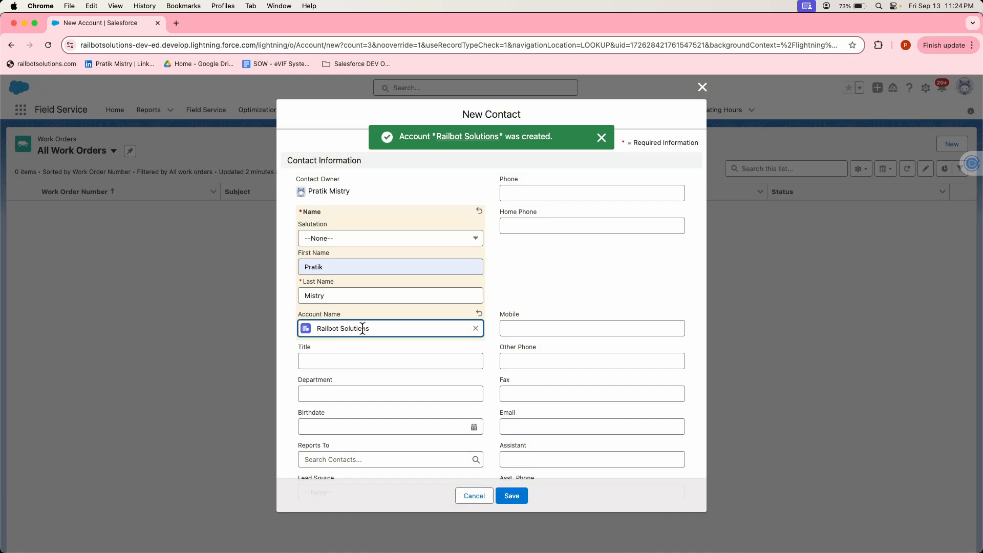
# Save the new contact without a mailing address and set the work order's account to Railbot Solutions
pyautogui.scroll(-5, 440, 412)
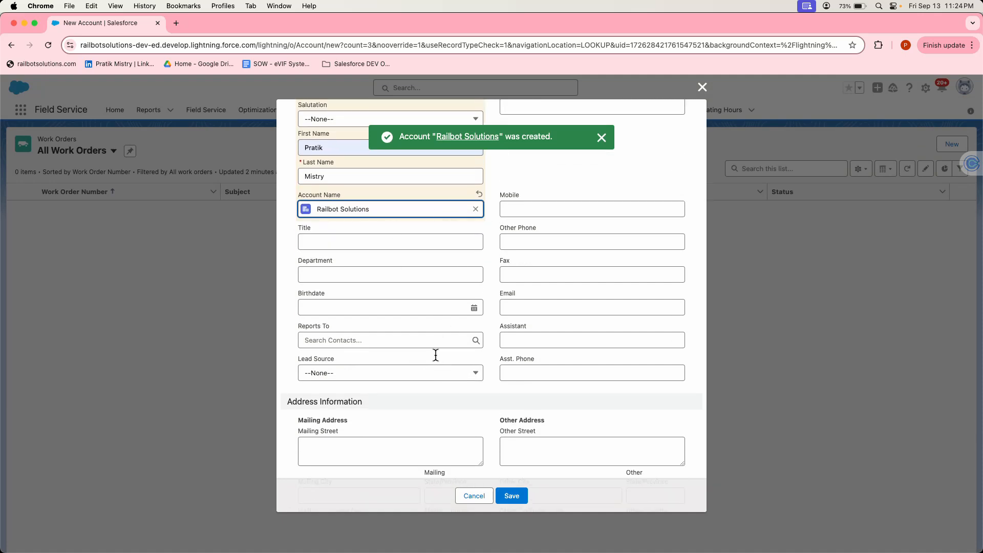
pyautogui.scroll(-1, 438, 343)
pyautogui.scroll(-1, 392, 357)
pyautogui.scroll(-5, 393, 357)
pyautogui.click(360, 244)
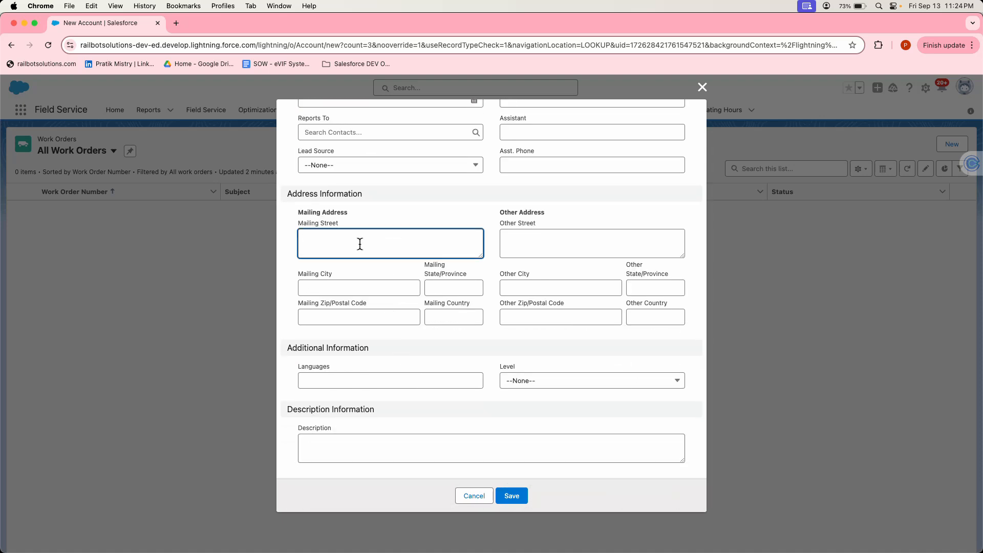
pyautogui.click(505, 496)
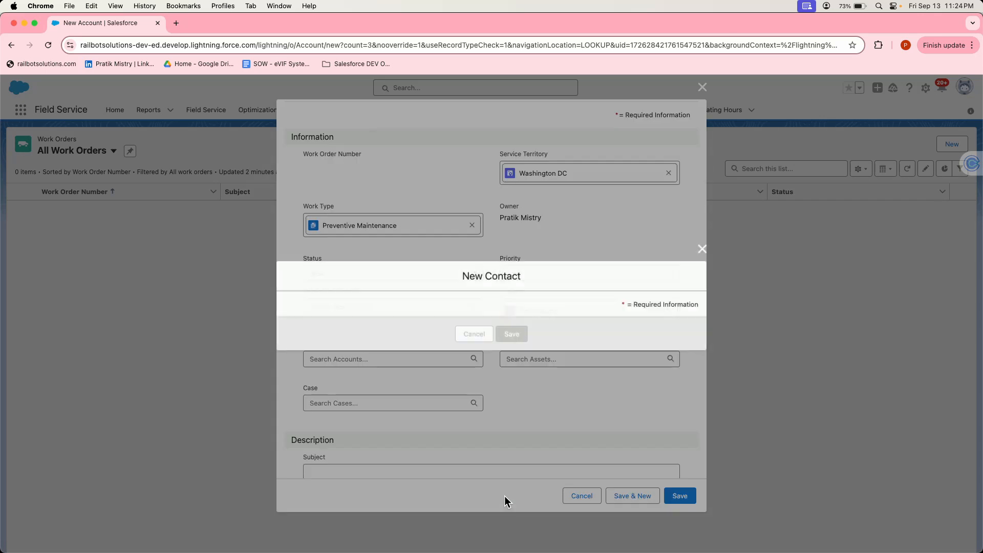
pyautogui.click(366, 359)
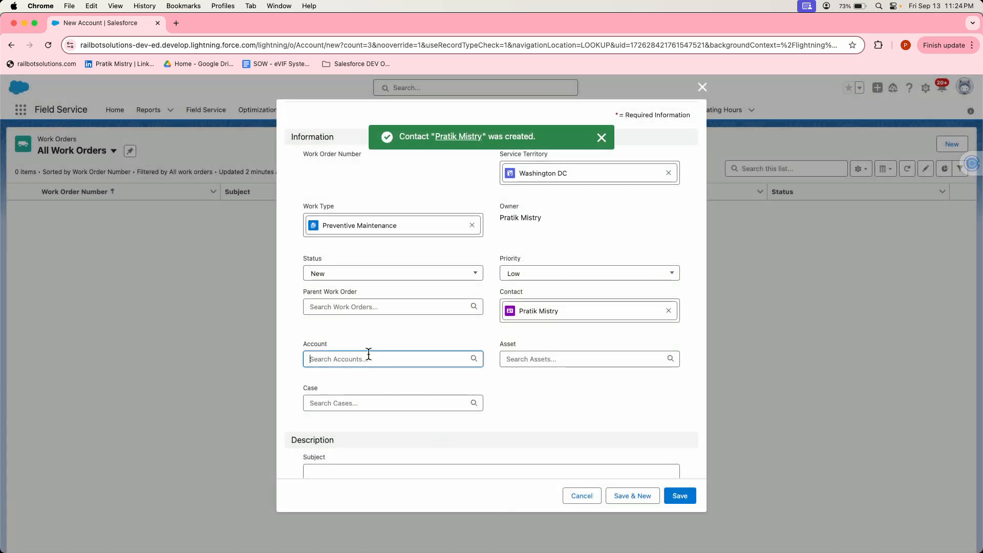
pyautogui.click(363, 382)
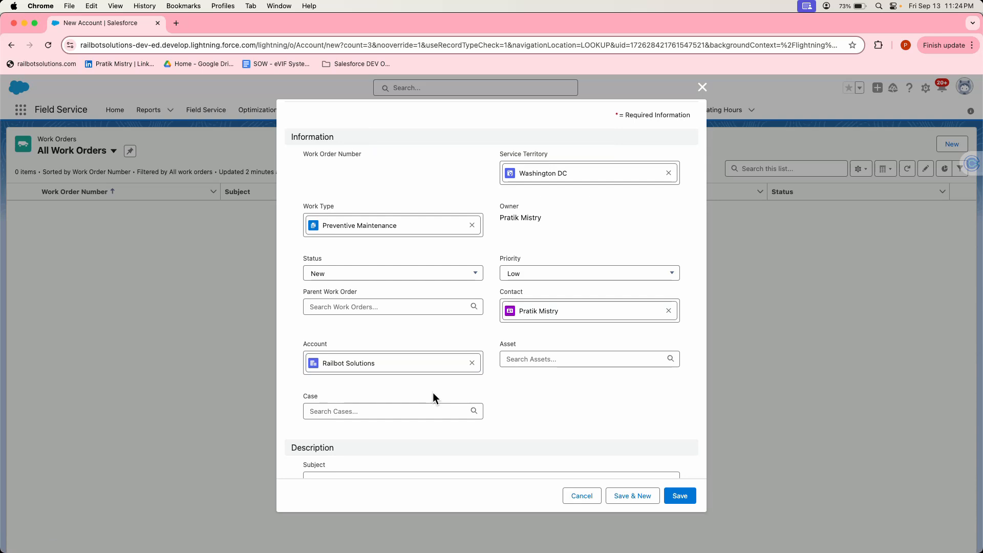
# Enter "Preventive Maintenance of Rail track Signals" as the work order's subject
pyautogui.scroll(-2, 401, 392)
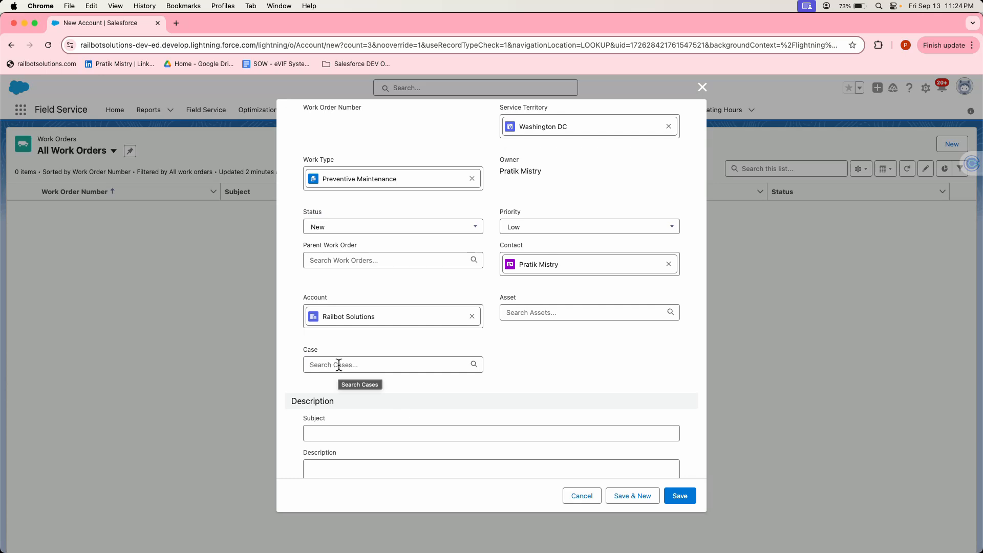
pyautogui.scroll(-5, 338, 364)
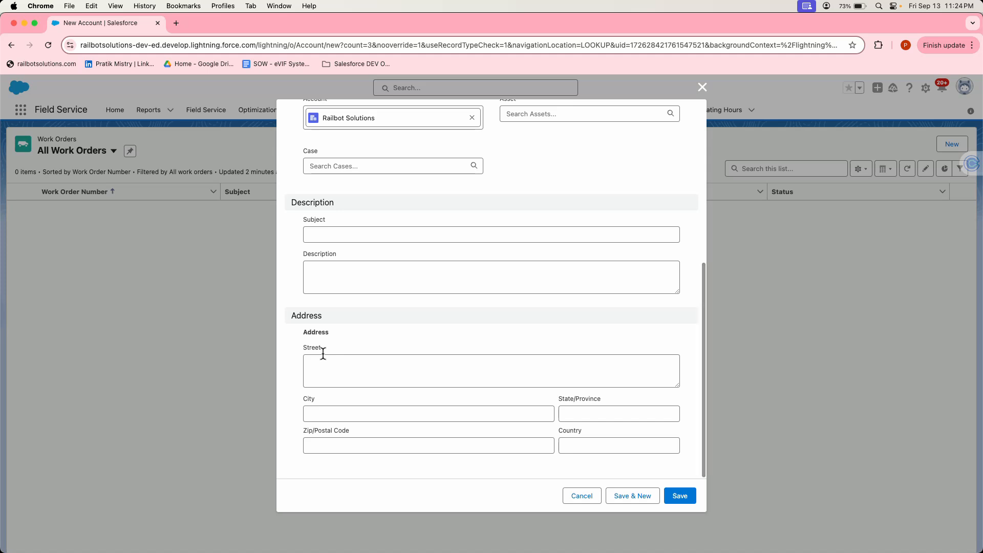
pyautogui.click(387, 233)
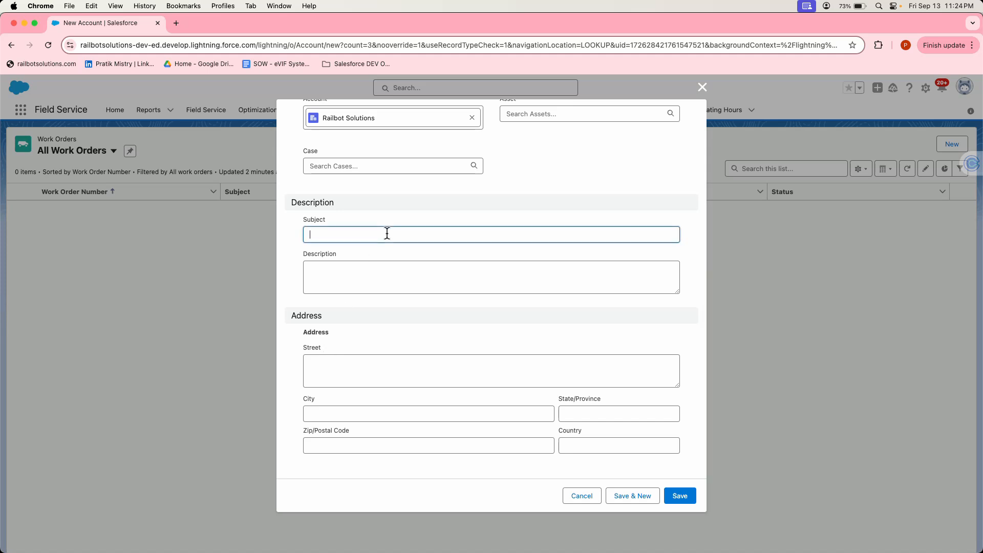
pyautogui.write('Prevent')
pyautogui.write('ive Maintenance')
pyautogui.write('of Solar Inst')
pyautogui.press('BackSpace')
pyautogui.press('BackSpace')
pyautogui.press('BackSpace')
pyautogui.press('BackSpace')
pyautogui.press('BackSpace')
pyautogui.press('BackSpace')
pyautogui.press('BackSpace')
pyautogui.press('BackSpace')
pyautogui.press('BackSpace')
pyautogui.write('Rail trakc')
pyautogui.press('BackSpace')
pyautogui.press('BackSpace')
pyautogui.write('ck Signals')
# Enter the street and city in the work order's address
pyautogui.click(368, 384)
pyautogui.write('1')
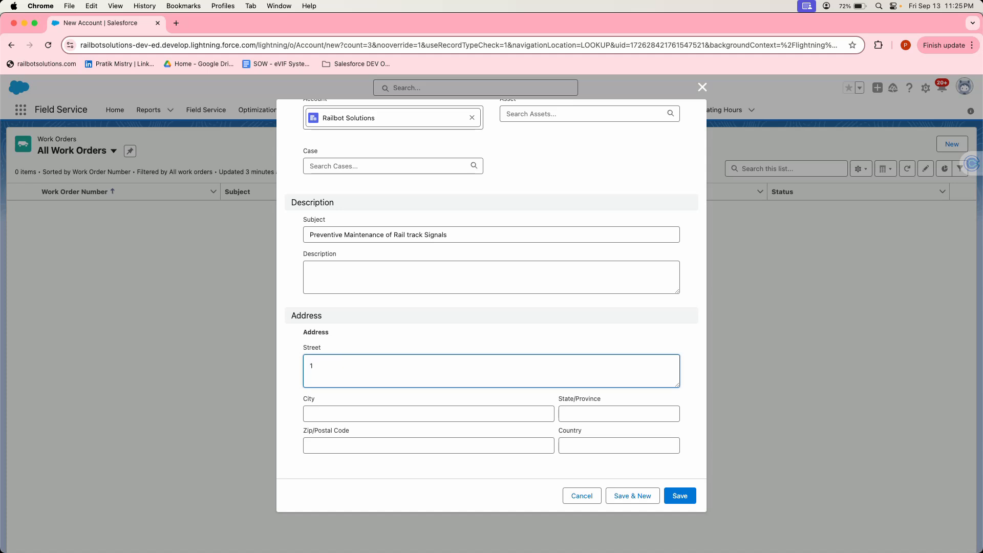
pyautogui.press('BackSpace')
pyautogui.write('100')
pyautogui.write(' Oxford S')
pyautogui.write('tere')
pyautogui.press('BackSpace')
pyautogui.press('BackSpace')
pyautogui.write('e')
pyautogui.press('BackSpace')
pyautogui.press('BackSpace')
pyautogui.write('reet')
pyautogui.press('Tab')
pyautogui.write('hington')
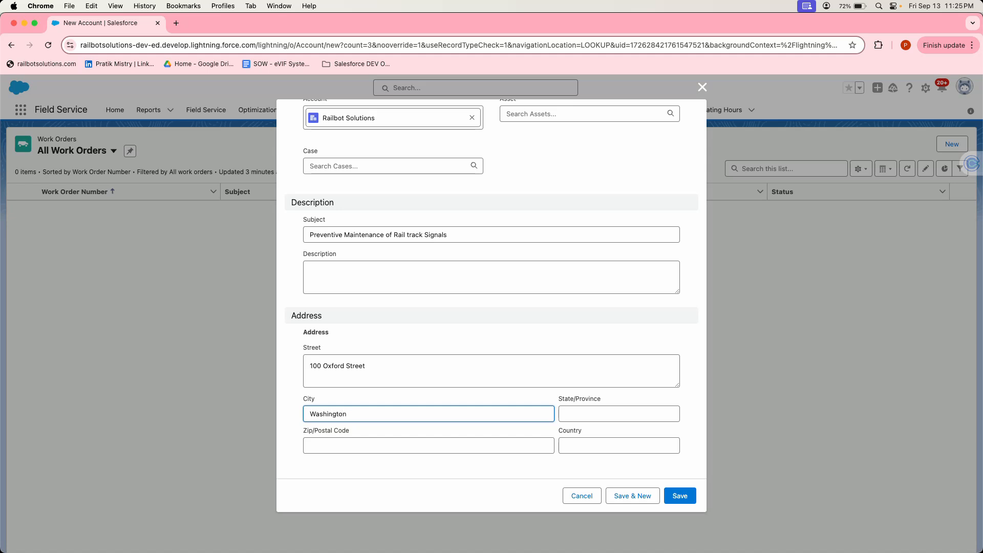
# Complete the work order's address with the state, postal code and country, and save the work order
pyautogui.press('Tab')
pyautogui.write('DC')
pyautogui.press('Tab')
pyautogui.write('20001')
pyautogui.press('Tab')
pyautogui.write('USA')
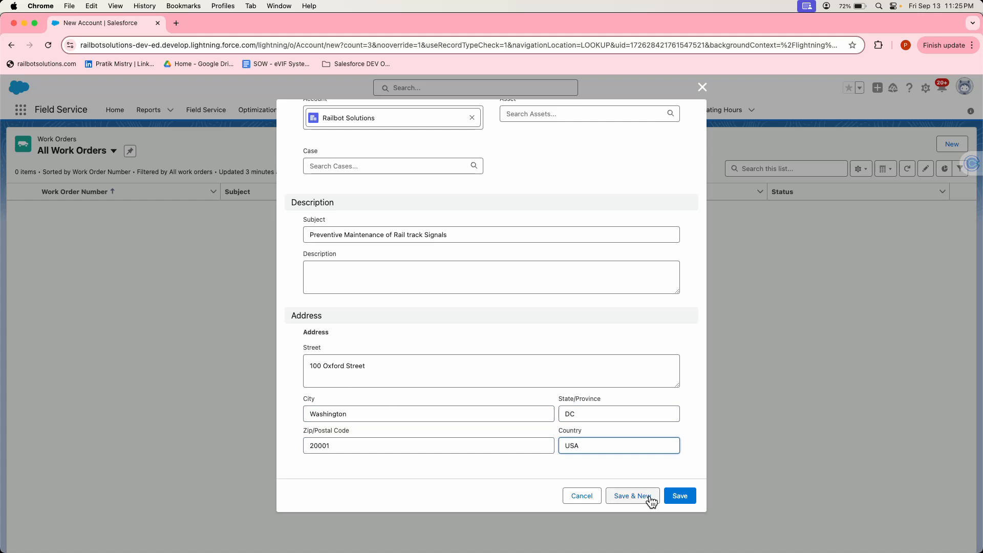
pyautogui.click(680, 503)
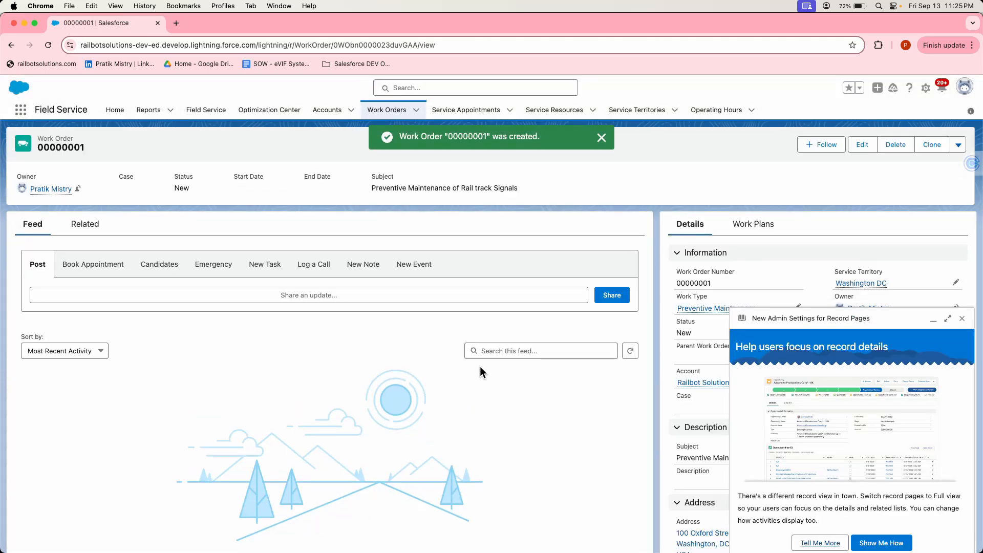
# Dismiss the admin settings tip, review the new work order's details and open its related lists
pyautogui.click(962, 320)
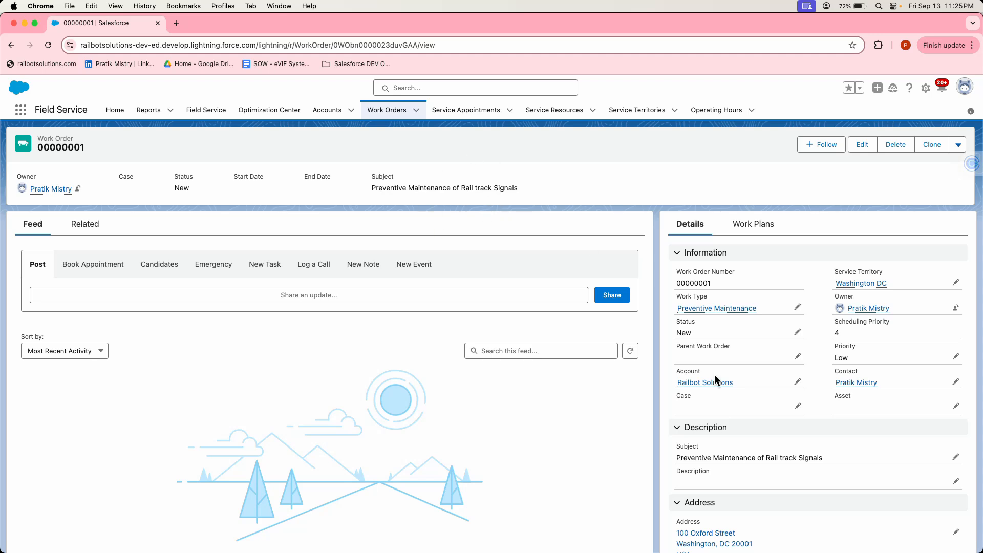
pyautogui.scroll(-2, 714, 379)
pyautogui.scroll(3, 714, 379)
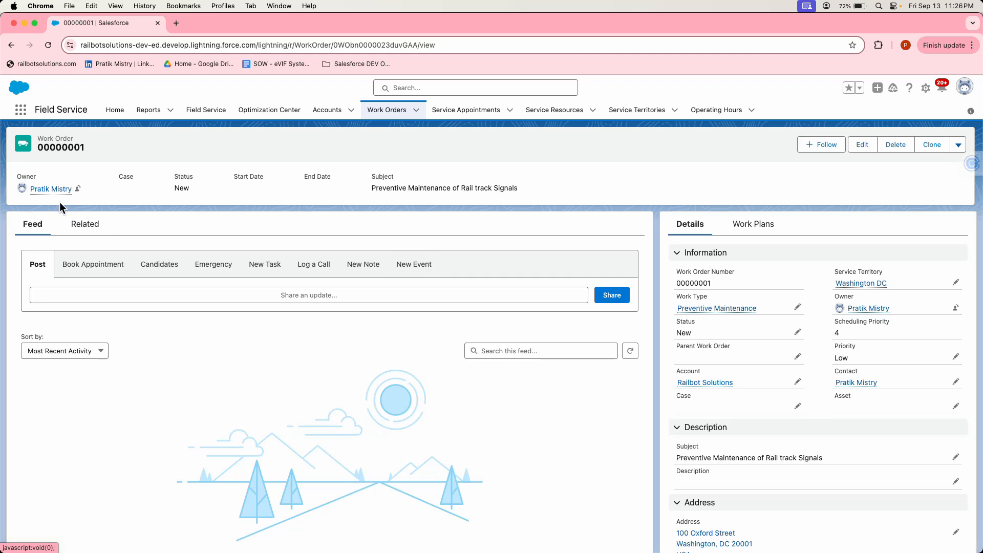
pyautogui.click(83, 224)
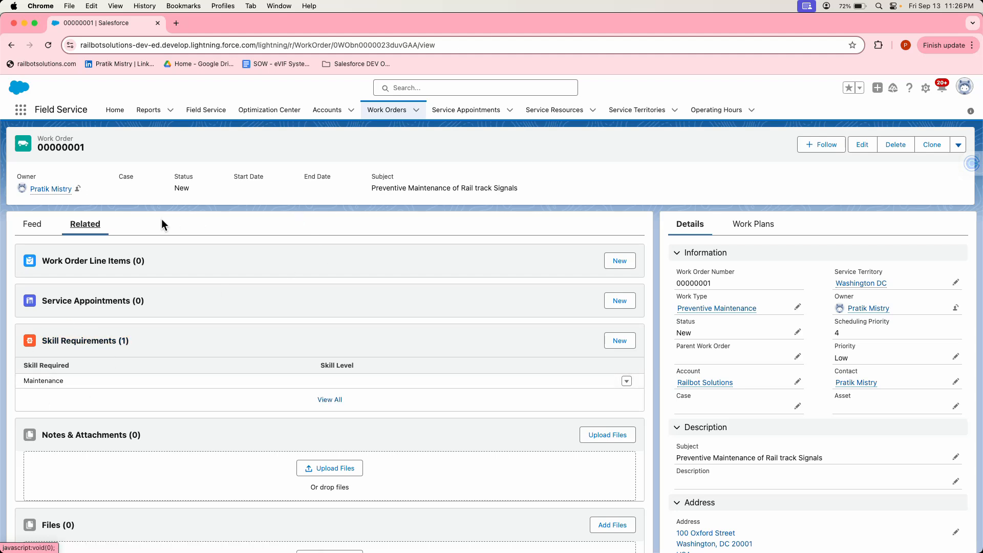
# Add a line item with the description "Inspection" to the work order, saving it and starting another new line item
pyautogui.scroll(-4, 115, 485)
pyautogui.scroll(2, 115, 485)
pyautogui.scroll(2, 110, 446)
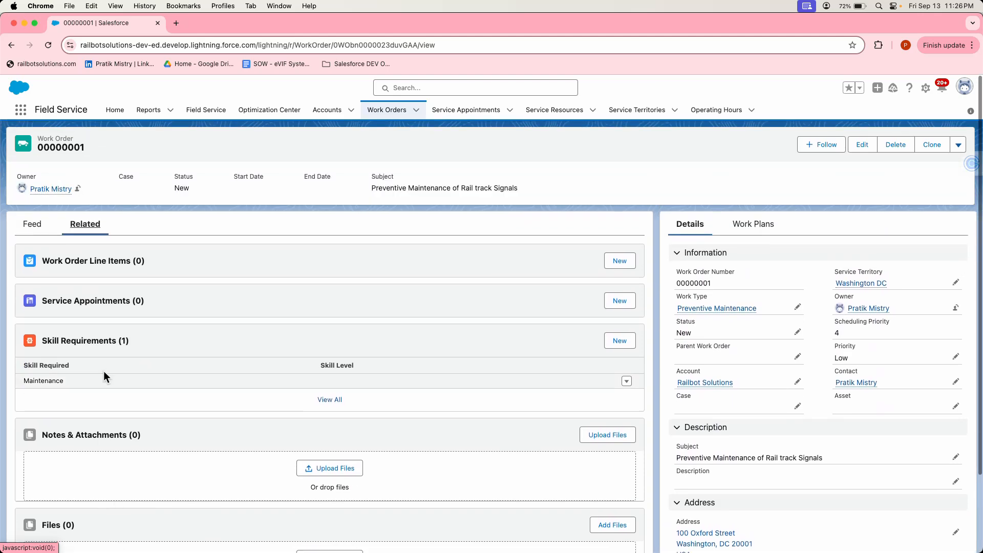
pyautogui.scroll(-4, 103, 389)
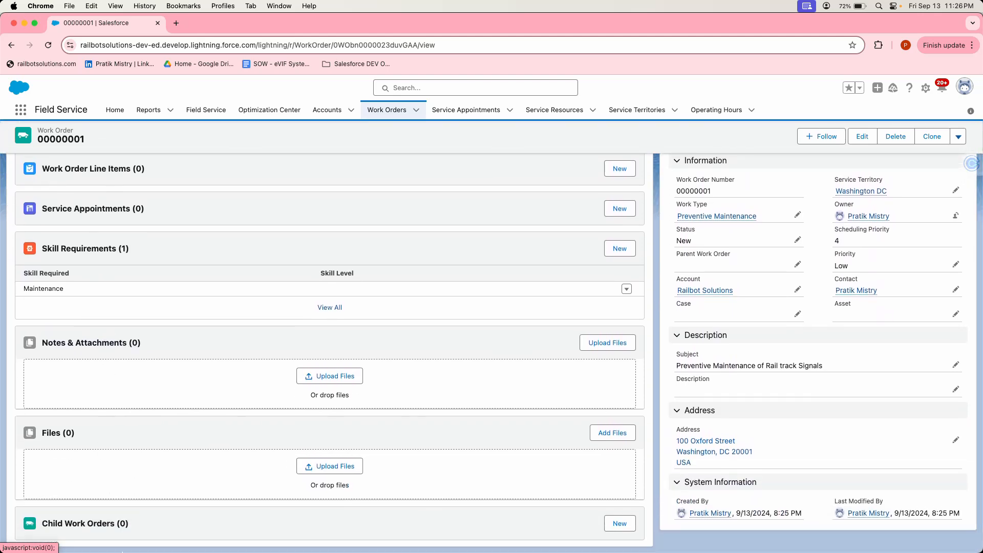
pyautogui.scroll(4, 240, 354)
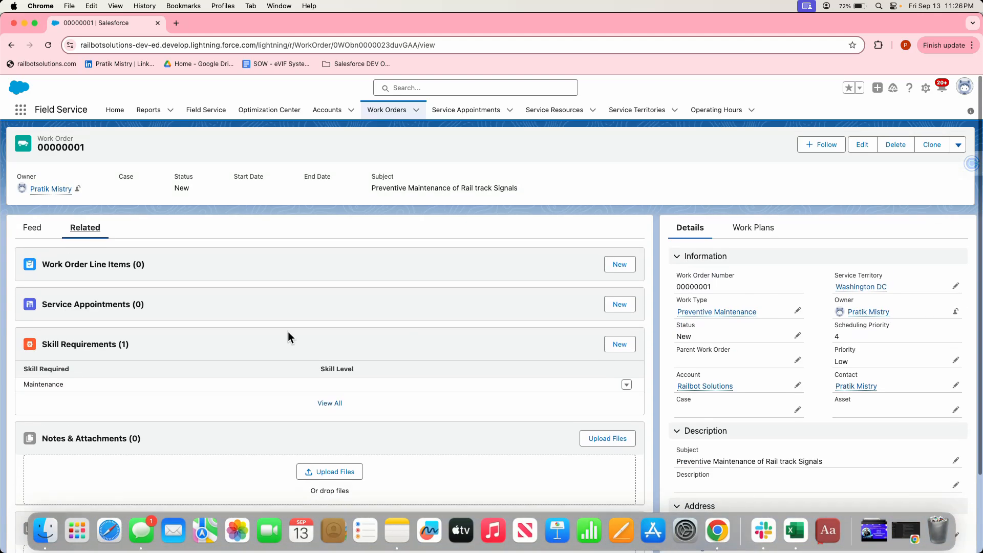
pyautogui.click(619, 260)
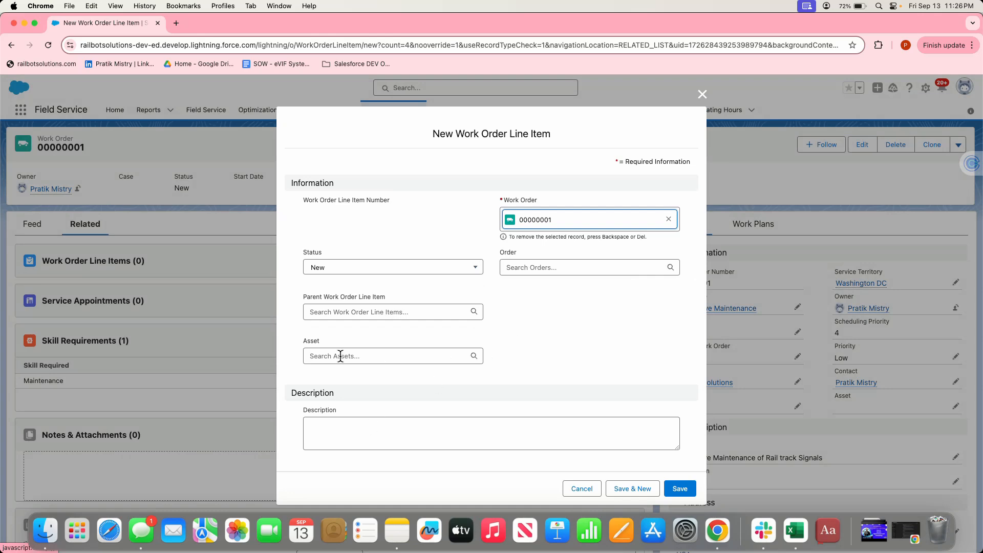
pyautogui.click(362, 426)
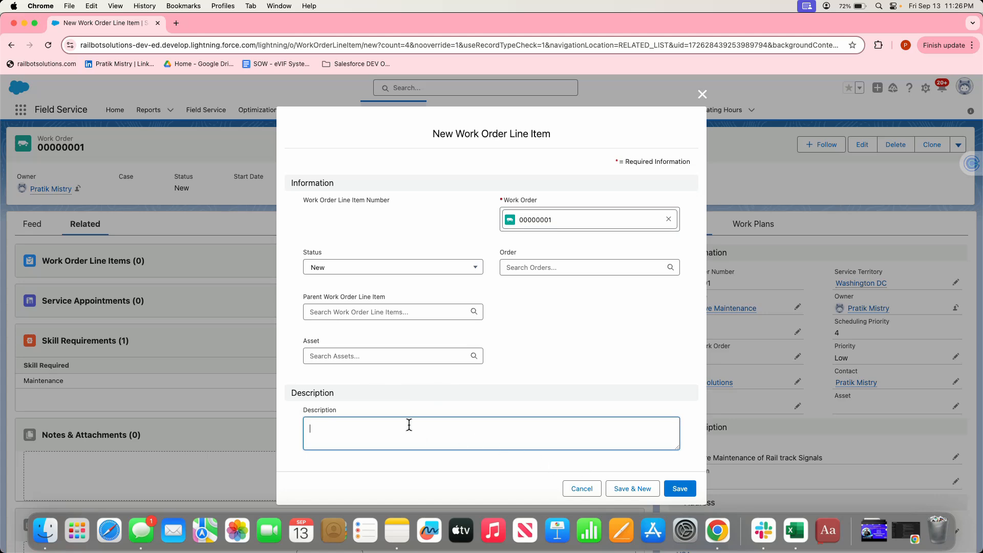
pyautogui.write('Inspection')
pyautogui.click(630, 489)
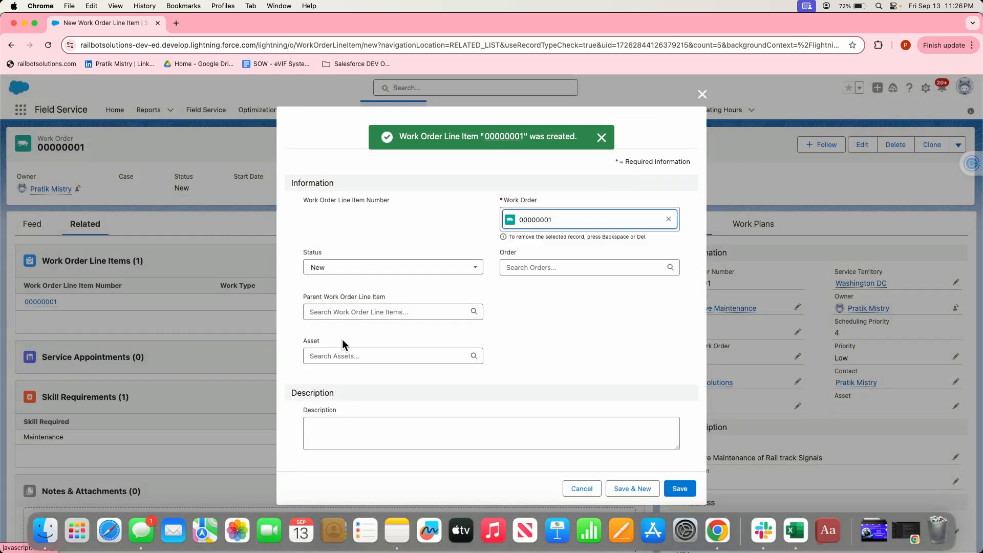
# Describe the second work order line item as "Repair", saving it and starting a third one
pyautogui.click(372, 445)
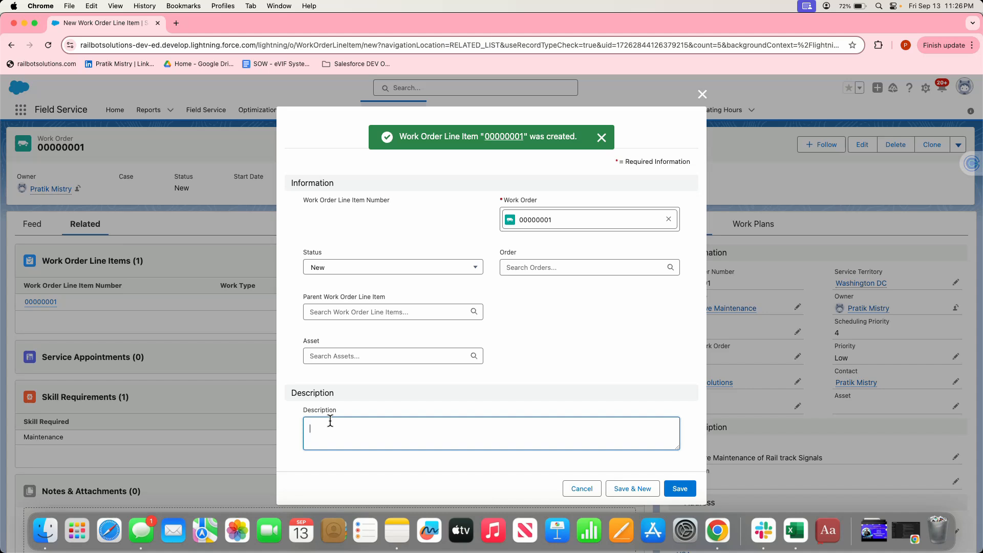
pyautogui.write('Repair')
pyautogui.click(633, 488)
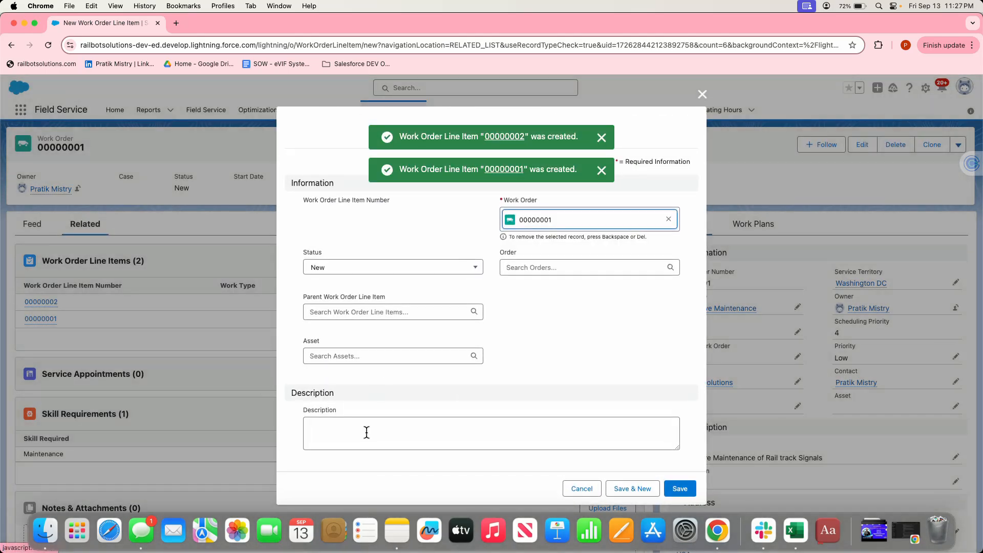
# Describe the third line item as "Connect to System", save it without starting another, and look over the work order's related lists
pyautogui.click(366, 433)
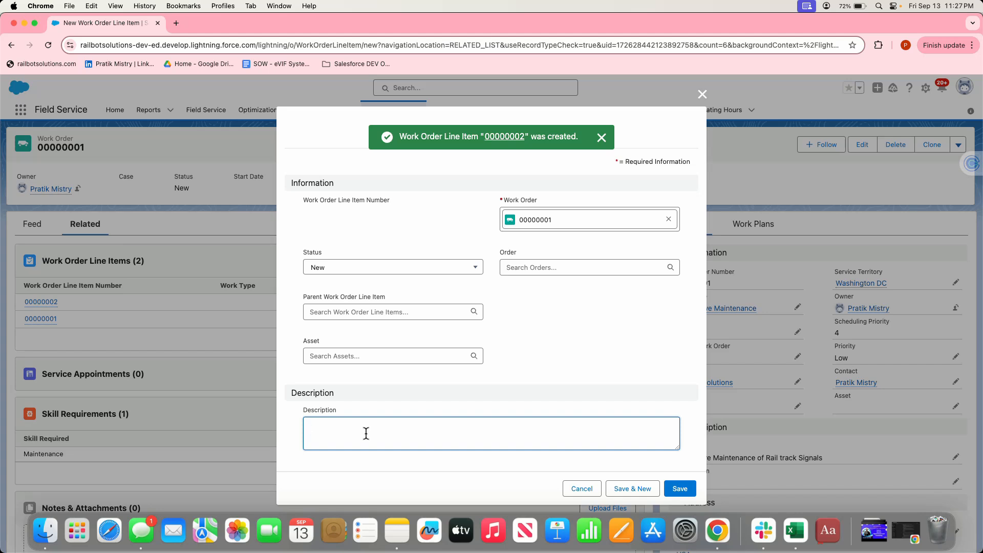
pyautogui.write('Connect to System')
pyautogui.click(680, 488)
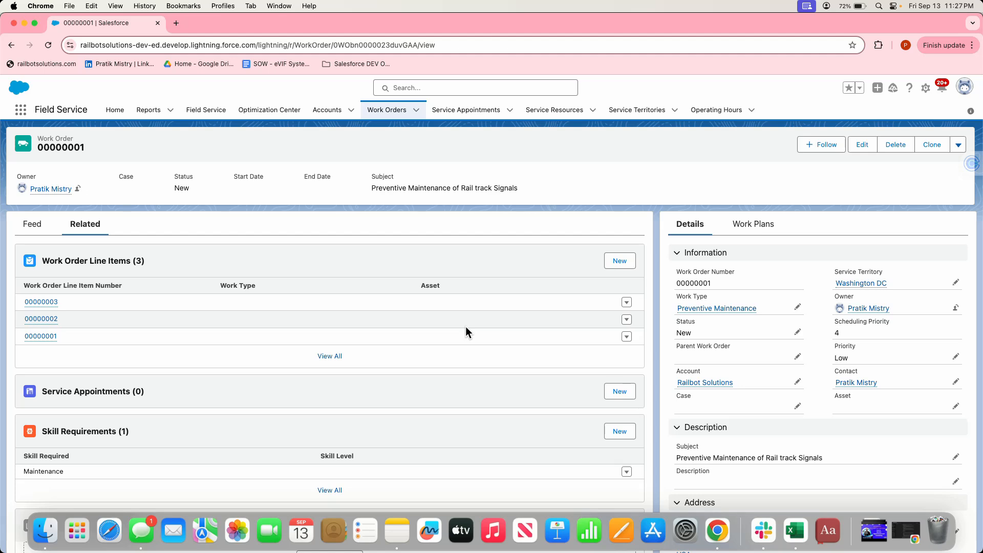
pyautogui.scroll(-5, 465, 328)
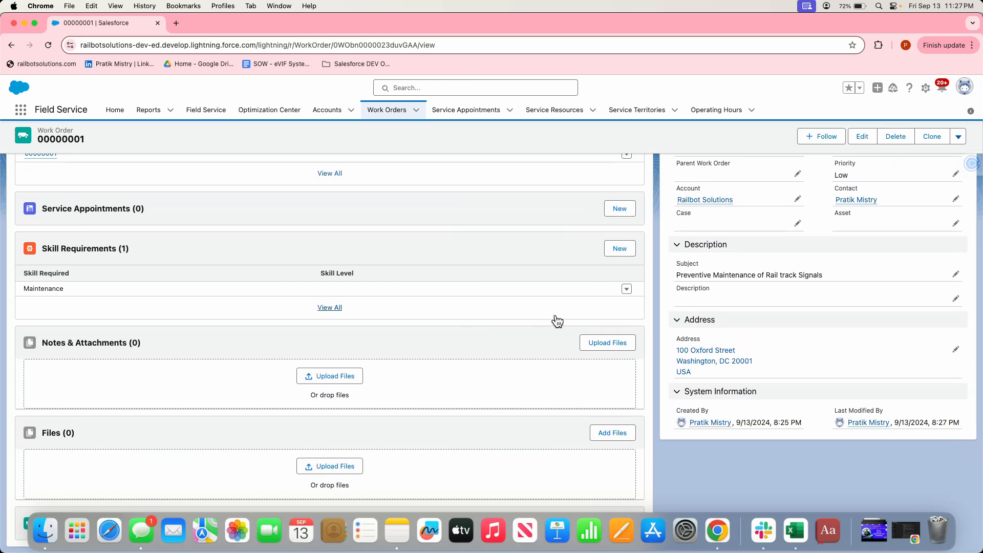
pyautogui.scroll(5, 555, 316)
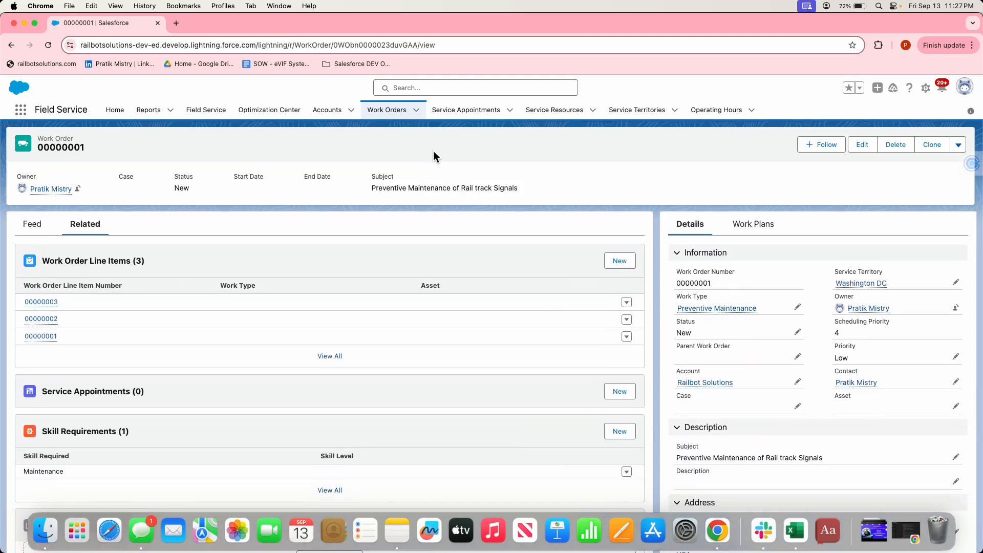